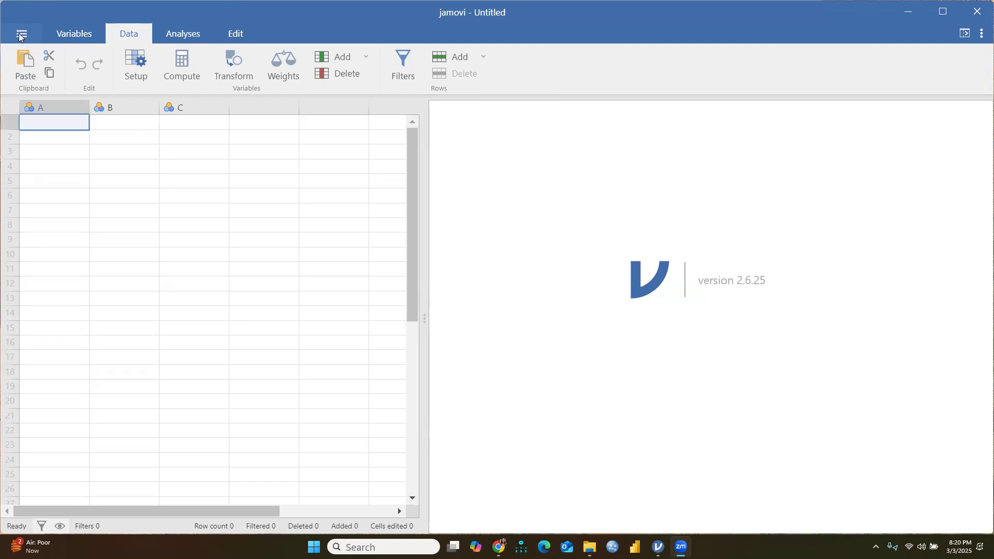
# - Open the dividendinfo-1.csv.csv data file from the Documents > R folder
pyautogui.click(20, 35)
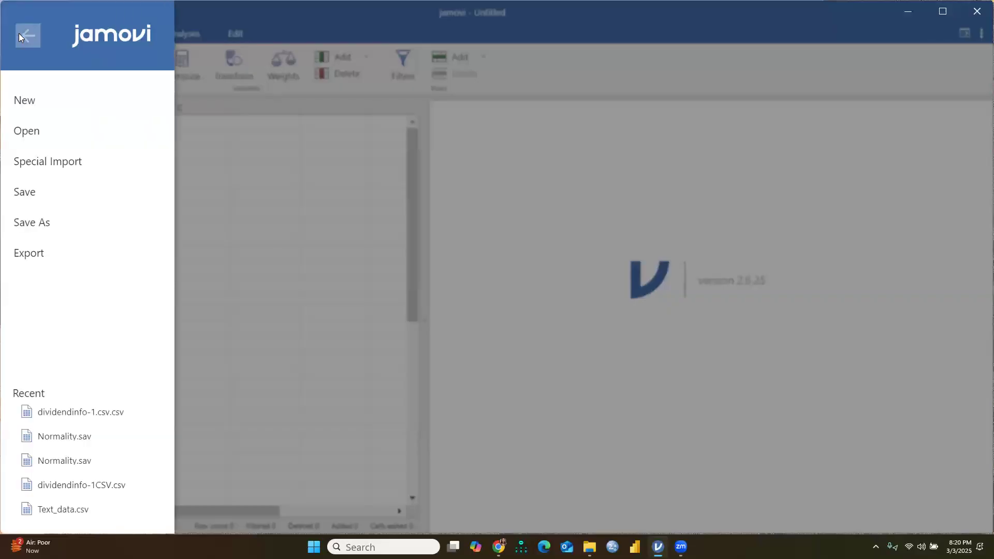
pyautogui.click(25, 131)
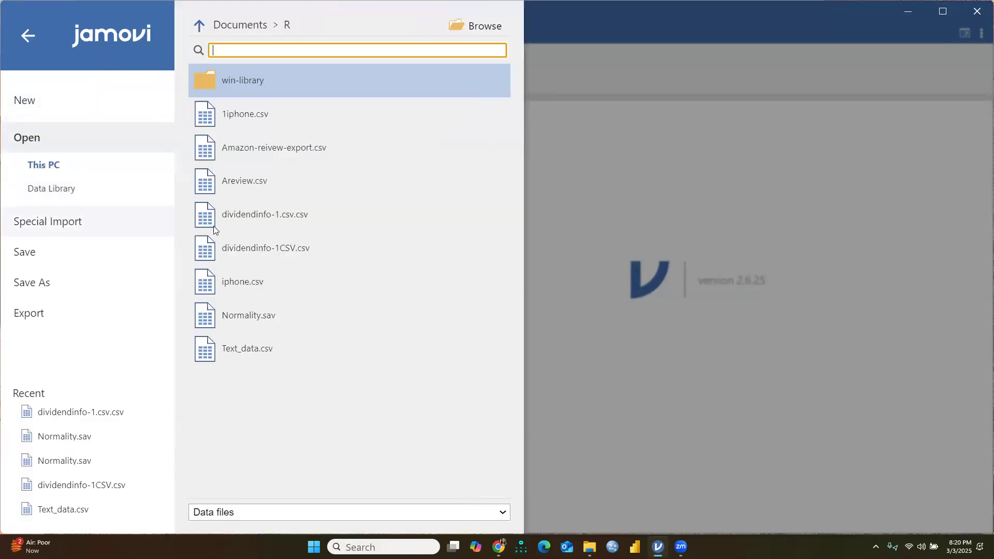
pyautogui.click(250, 215)
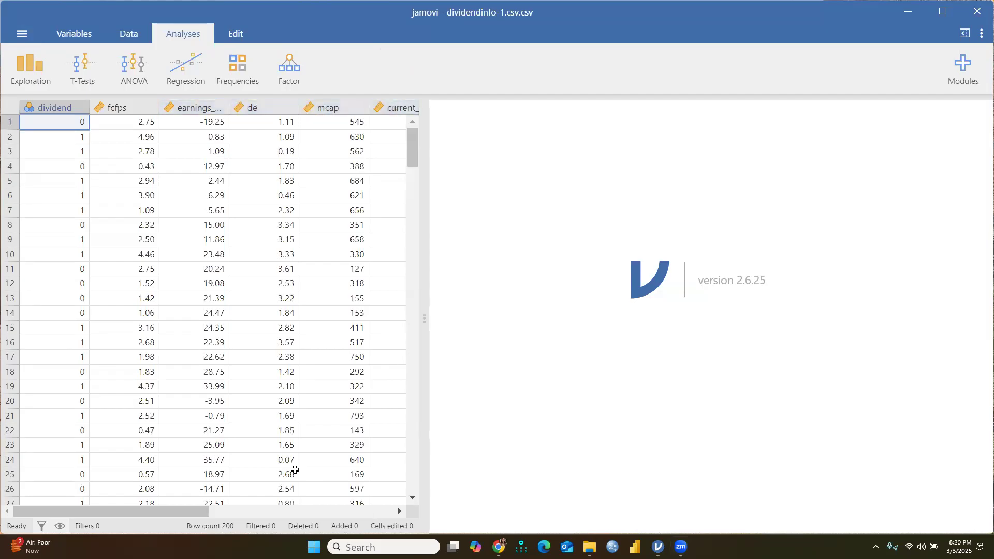
# - Create a Descriptives analysis with fcfps as its variable
pyautogui.moveTo(194, 512); pyautogui.dragTo(122, 519)
pyautogui.click(29, 68)
pyautogui.click(31, 103)
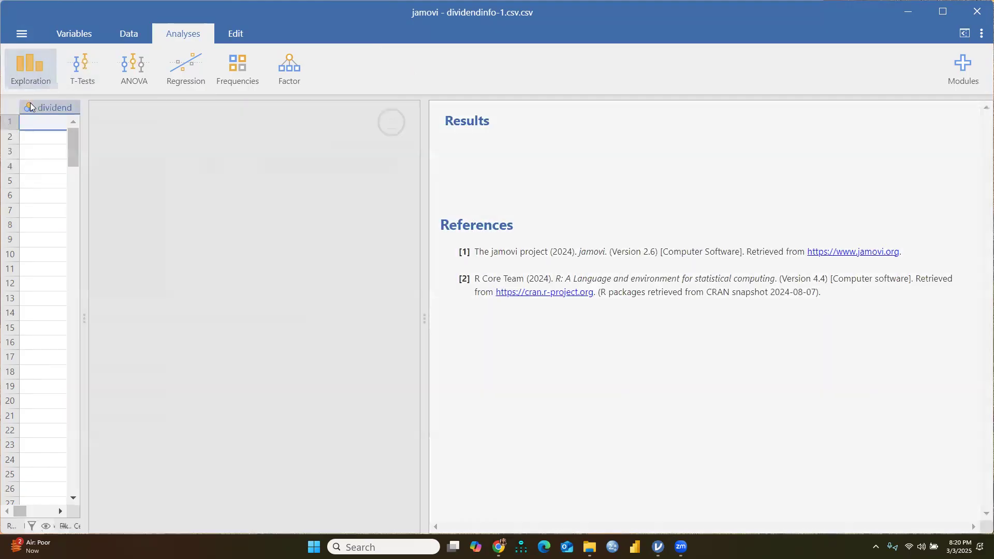
pyautogui.click(54, 184)
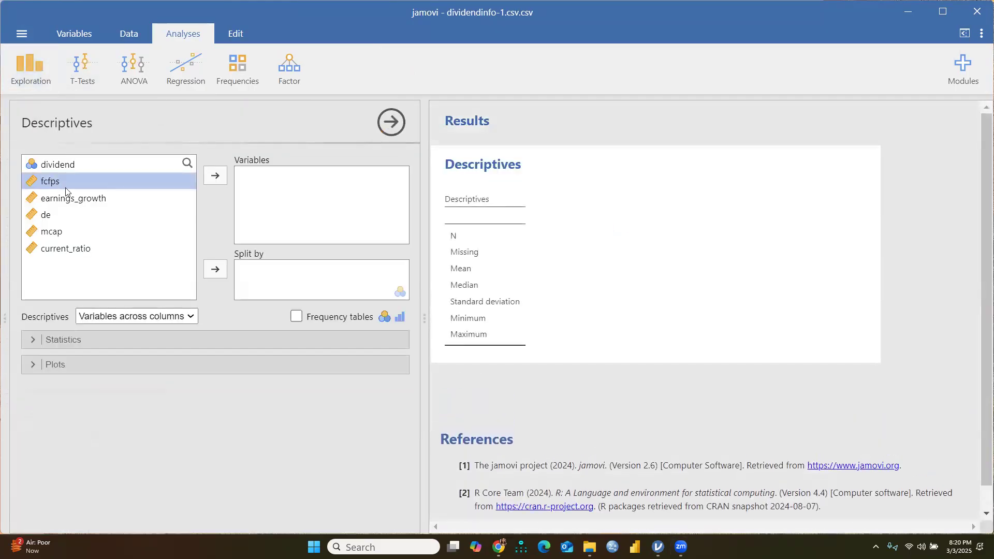
pyautogui.click(215, 177)
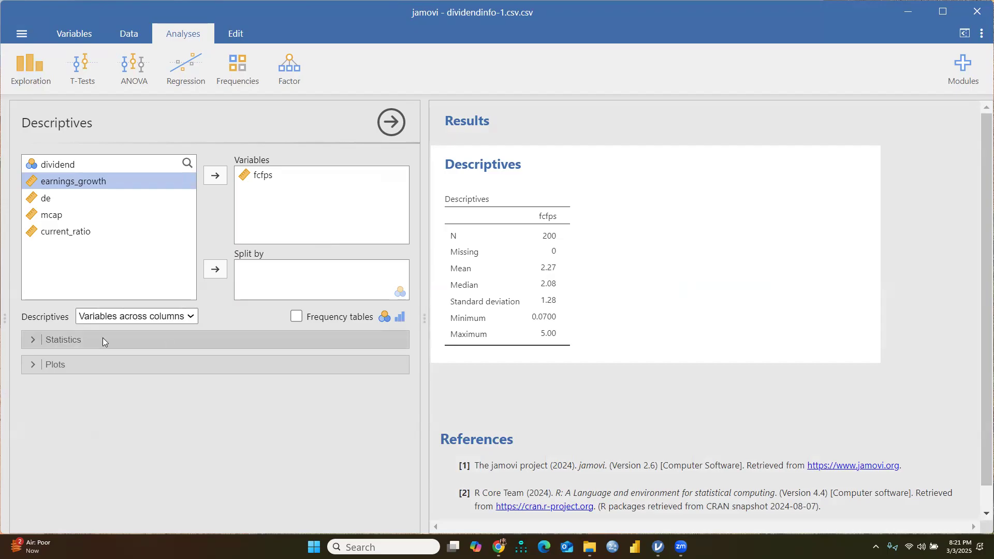
# - Add the mode and the Shapiro-Wilk normality test to the fcfps descriptives
pyautogui.click(34, 338)
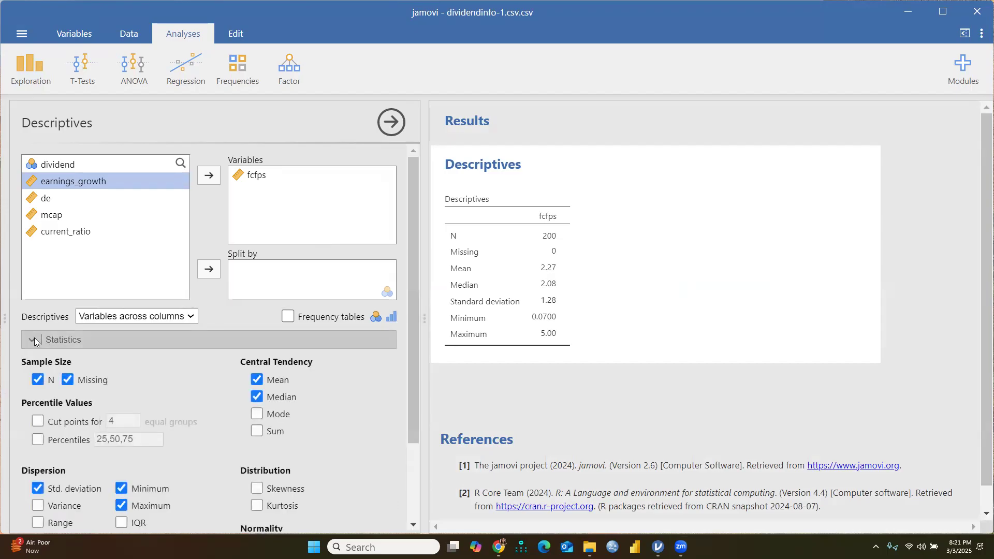
pyautogui.scroll(-2, 287, 367)
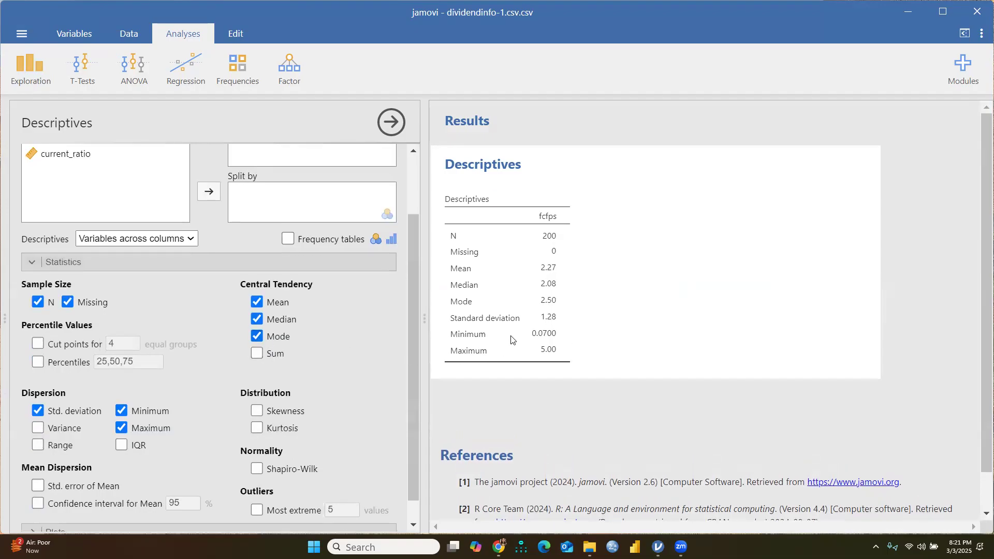
pyautogui.scroll(-1, 330, 334)
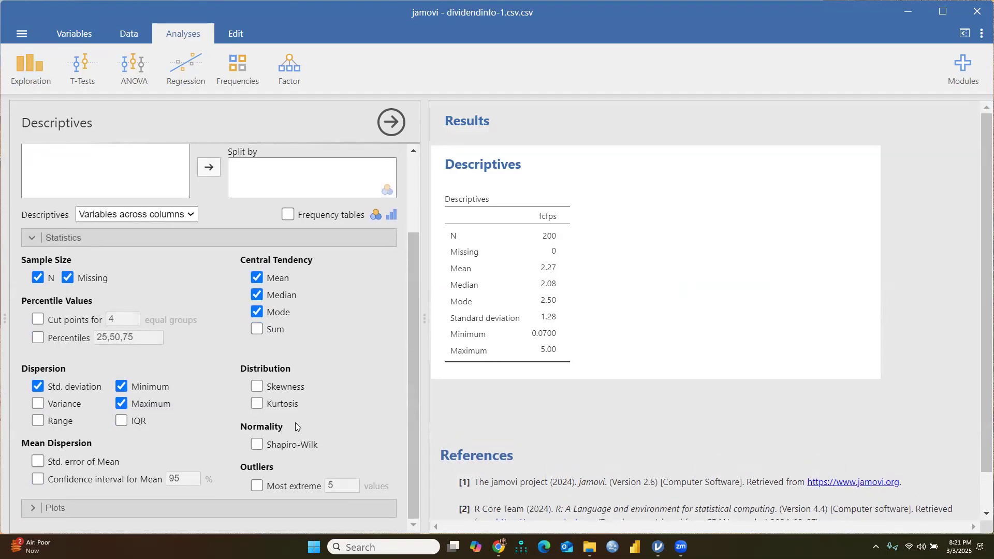
pyautogui.click(255, 448)
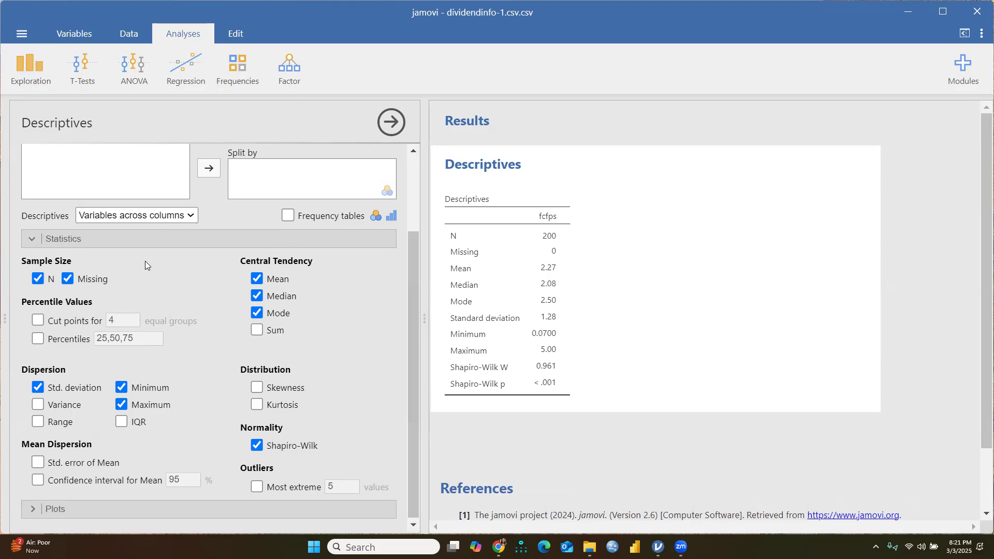
pyautogui.scroll(2, 145, 261)
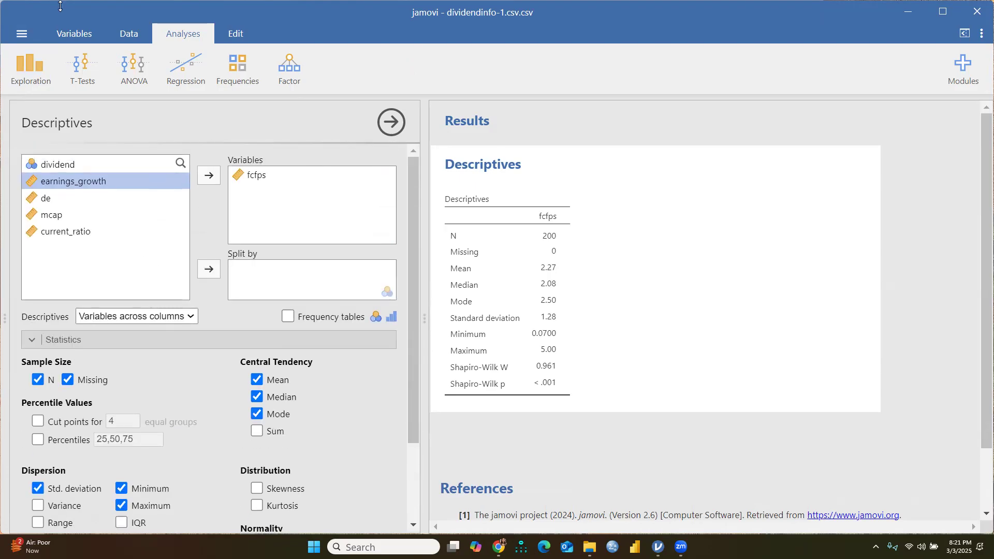
# - Add a computed variable named Log_fcfps to the dataset
pyautogui.click(72, 34)
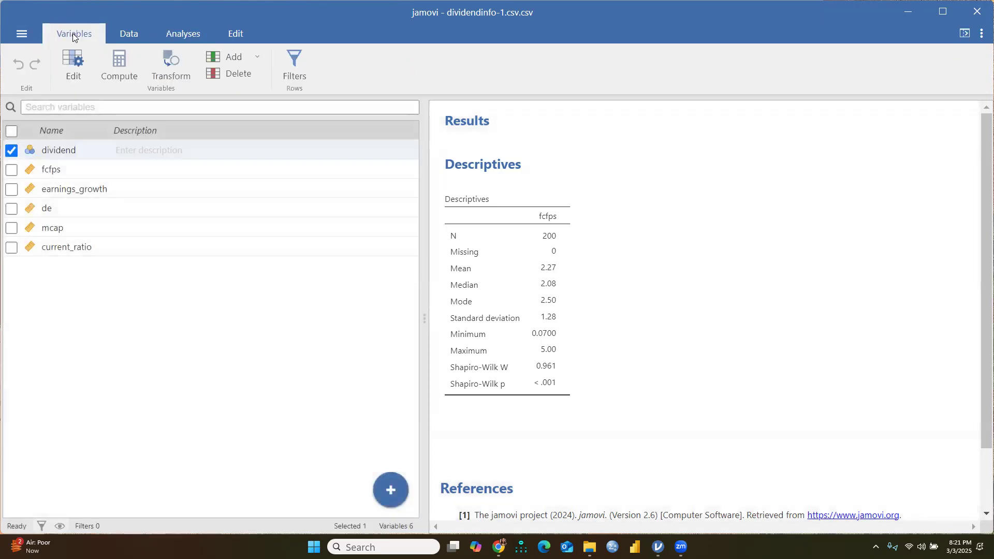
pyautogui.click(120, 63)
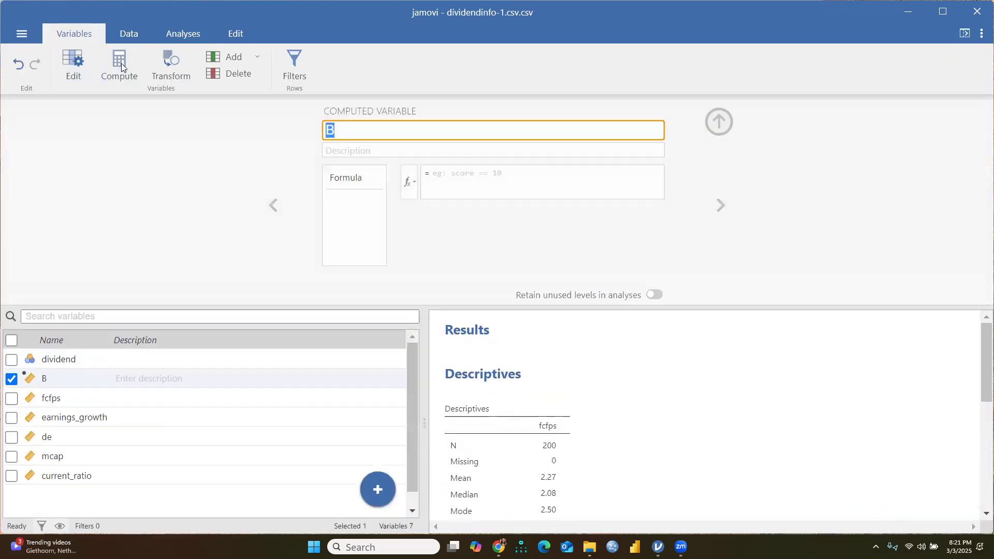
pyautogui.press('BackSpace')
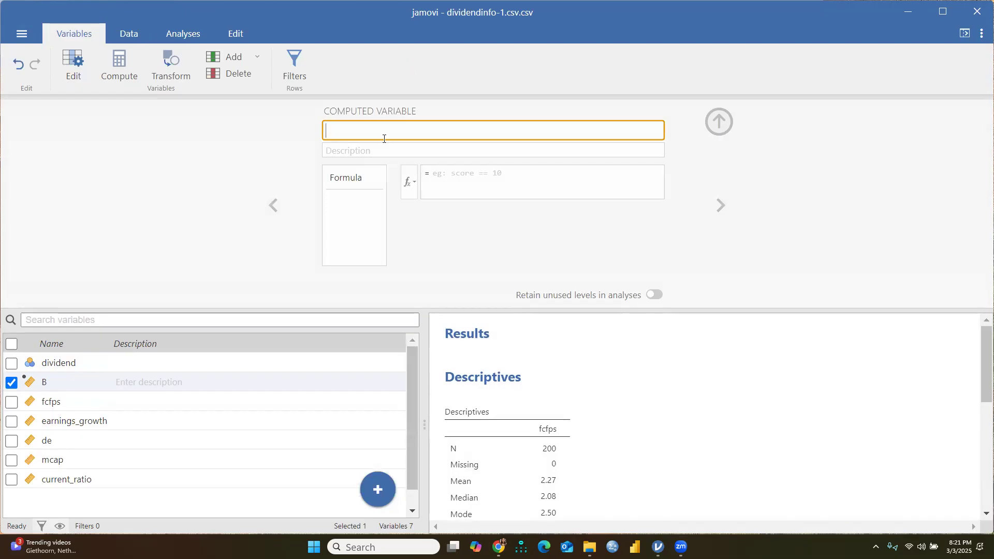
pyautogui.write('Log_fcfps')
# - Define the formula of Log_fcfps as LN(fcfps) and close the variable editor
pyautogui.click(413, 184)
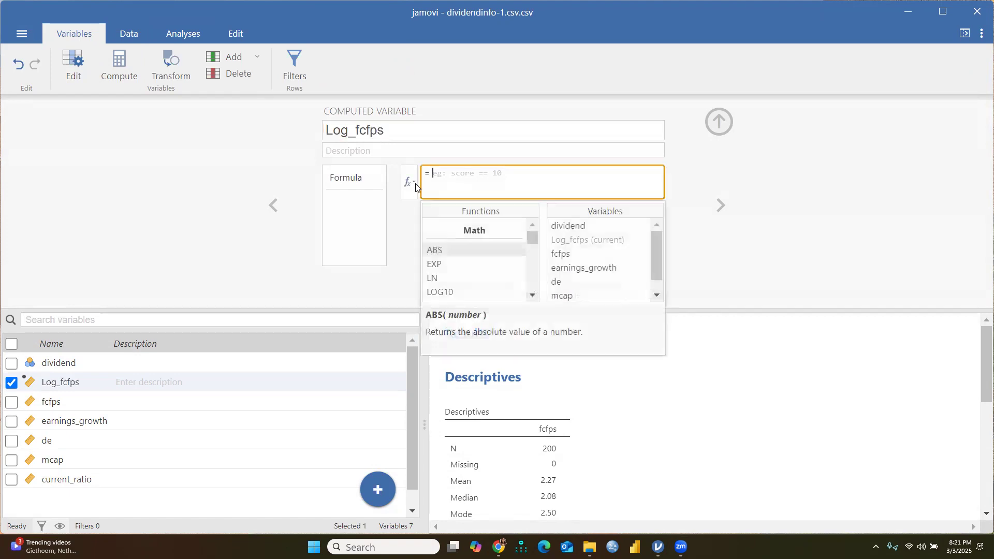
pyautogui.doubleClick(434, 278)
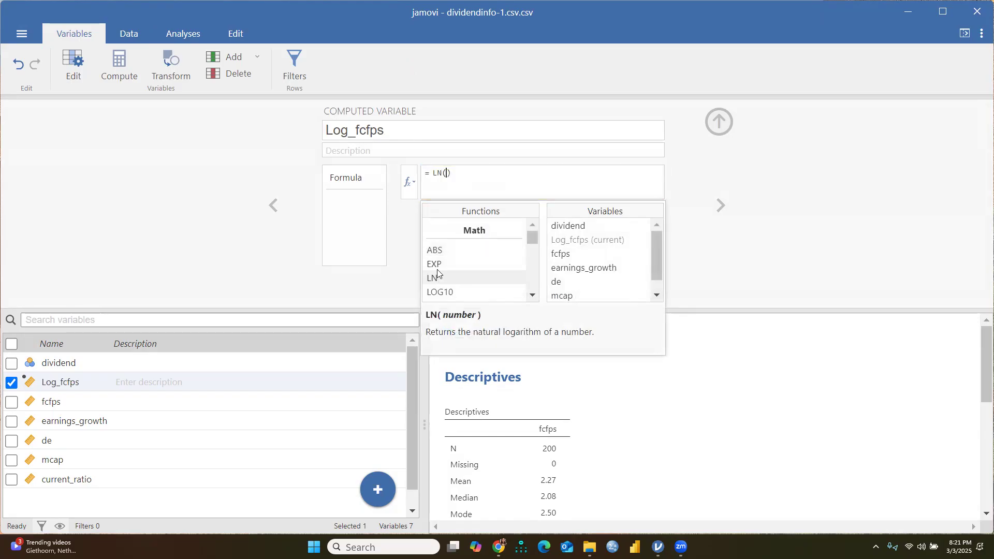
pyautogui.click(561, 259)
pyautogui.doubleClick(560, 253)
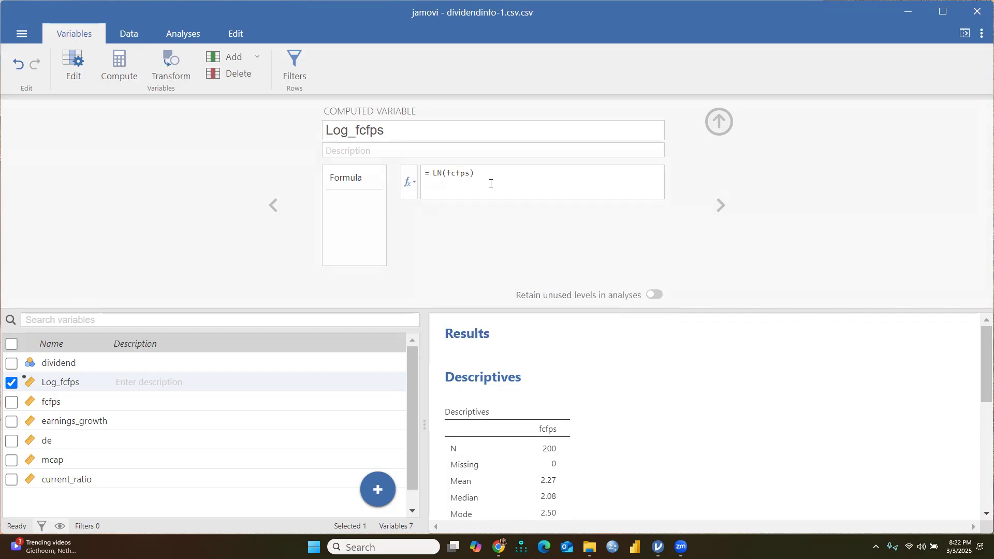
pyautogui.click(720, 120)
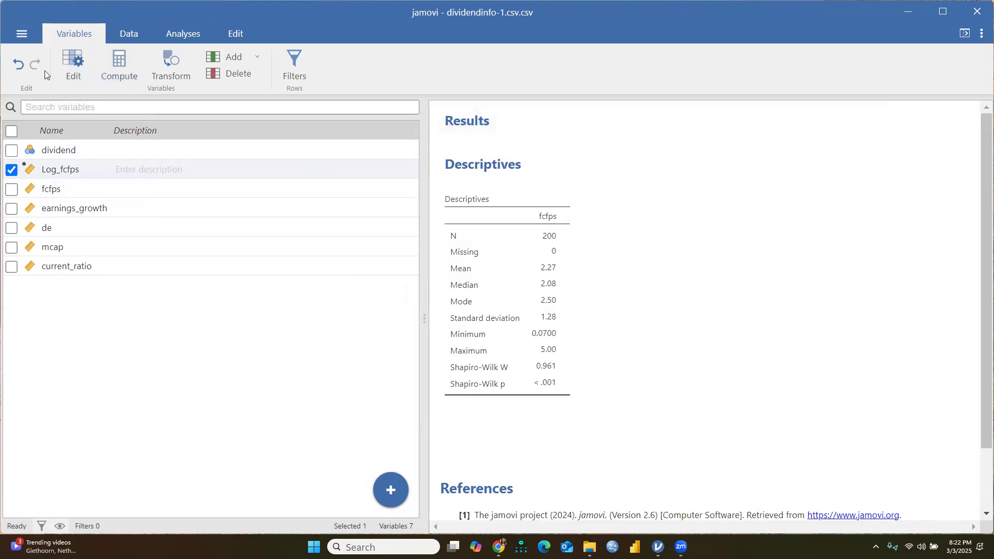
# - Create a second Descriptives analysis with Log_fcfps as its variable
pyautogui.click(176, 31)
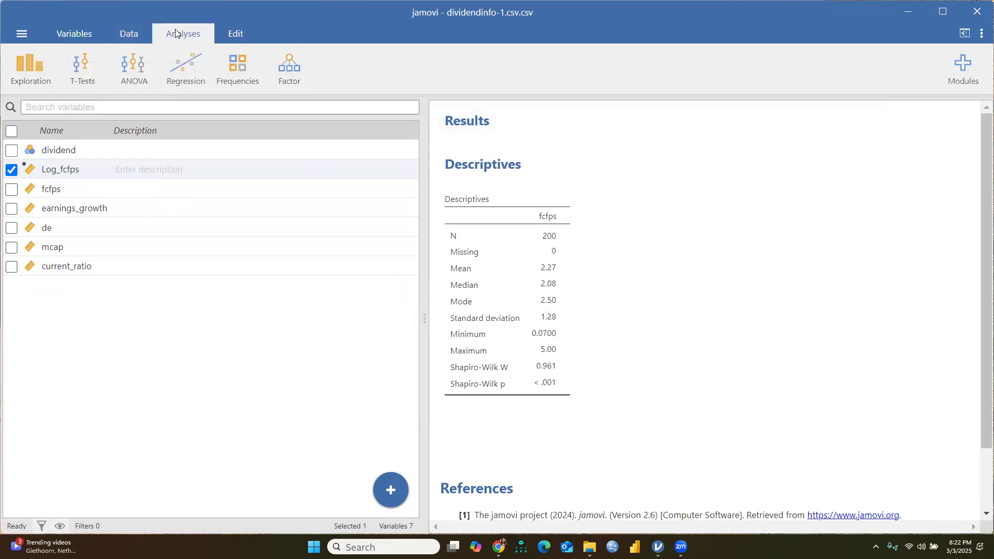
pyautogui.click(31, 69)
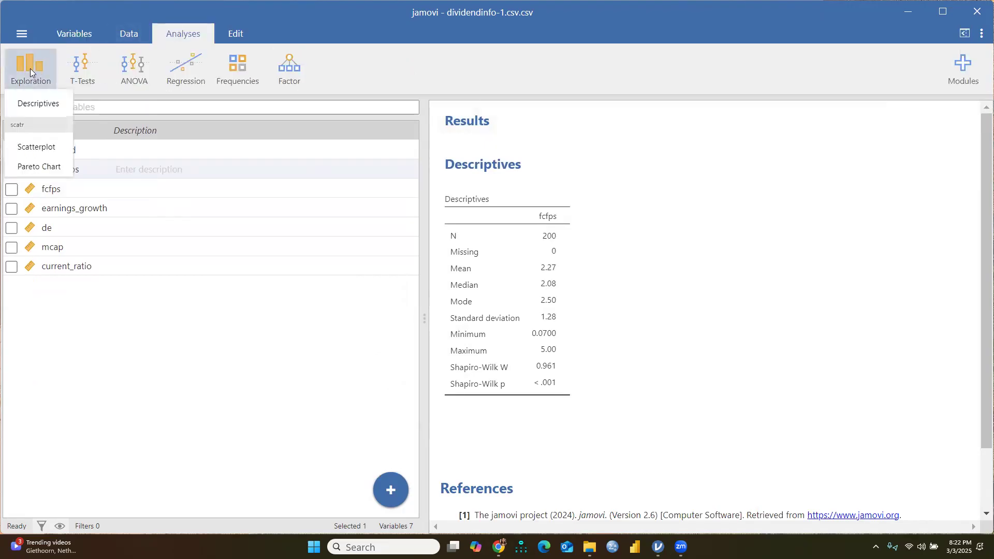
pyautogui.click(35, 107)
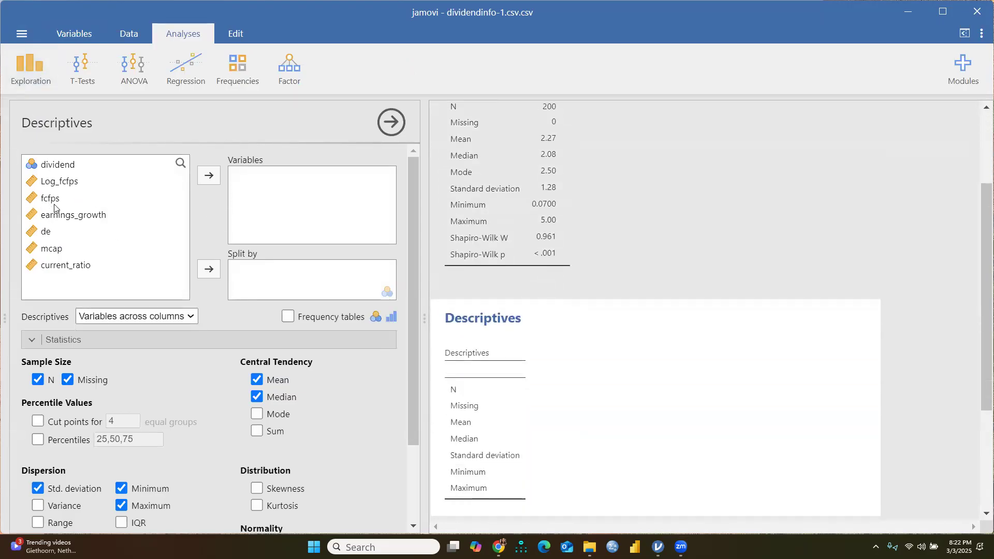
pyautogui.click(63, 189)
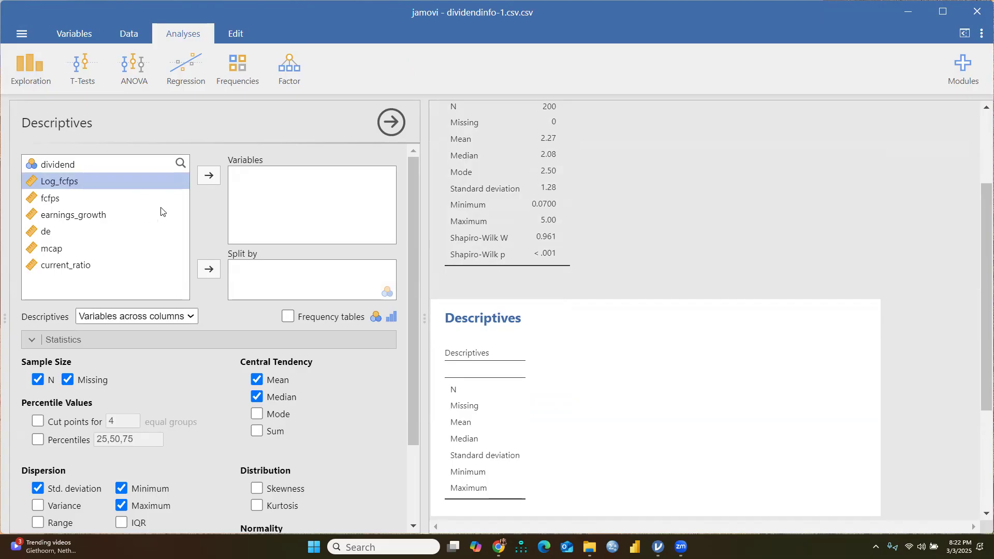
pyautogui.click(211, 177)
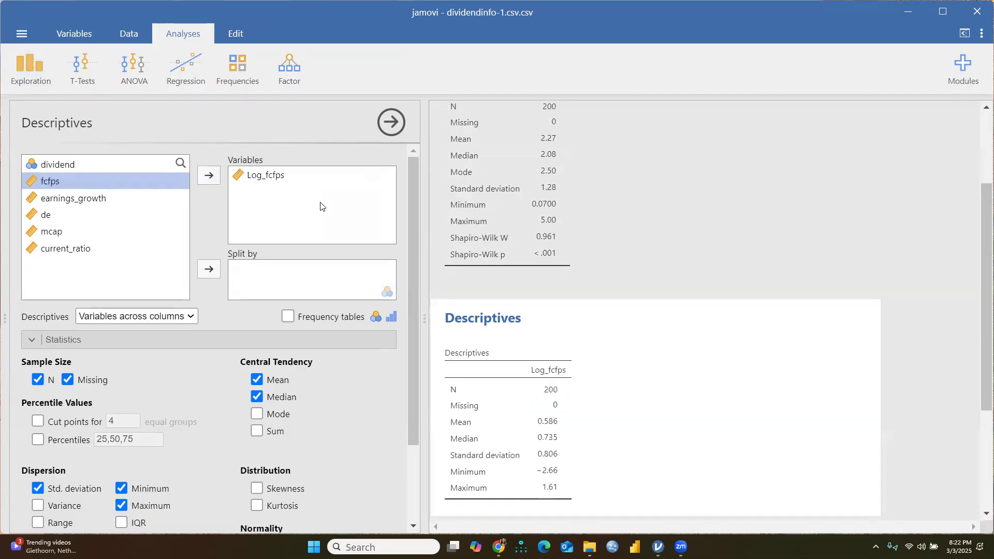
# - Add the Shapiro-Wilk normality test to the Log_fcfps descriptives
pyautogui.scroll(-2, 564, 311)
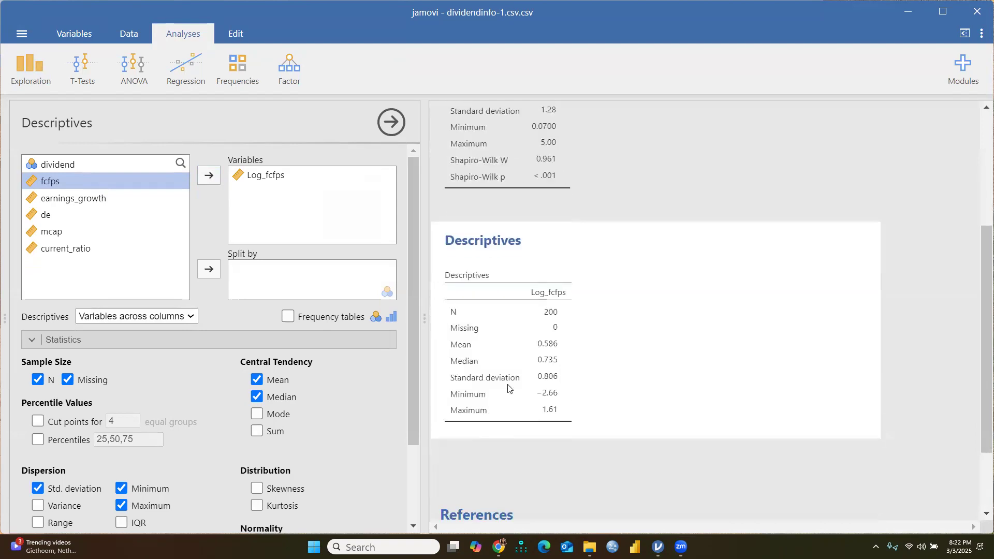
pyautogui.scroll(-2, 308, 360)
pyautogui.click(258, 470)
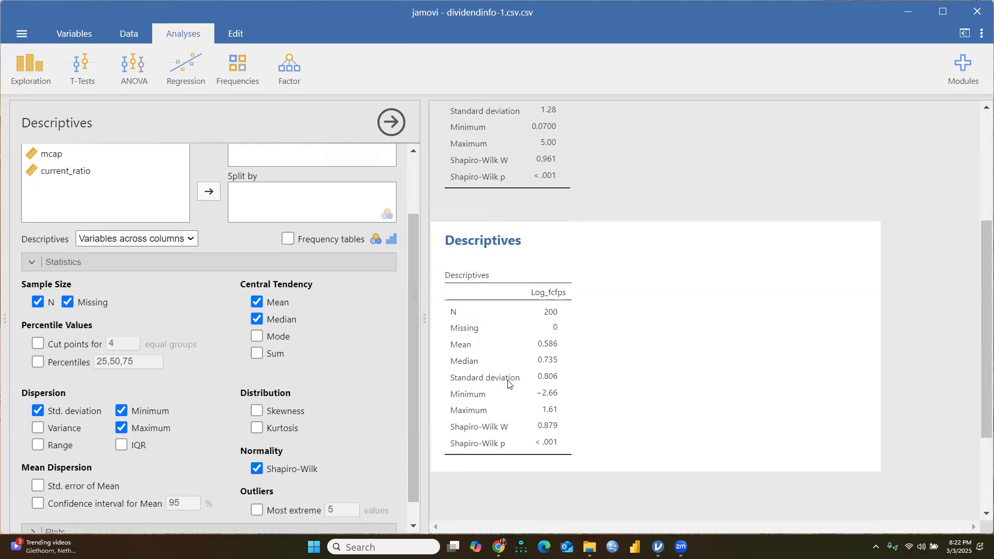
# - Replace Log_fcfps with current_ratio as the variable of the second Descriptives analysis
pyautogui.scroll(3, 320, 351)
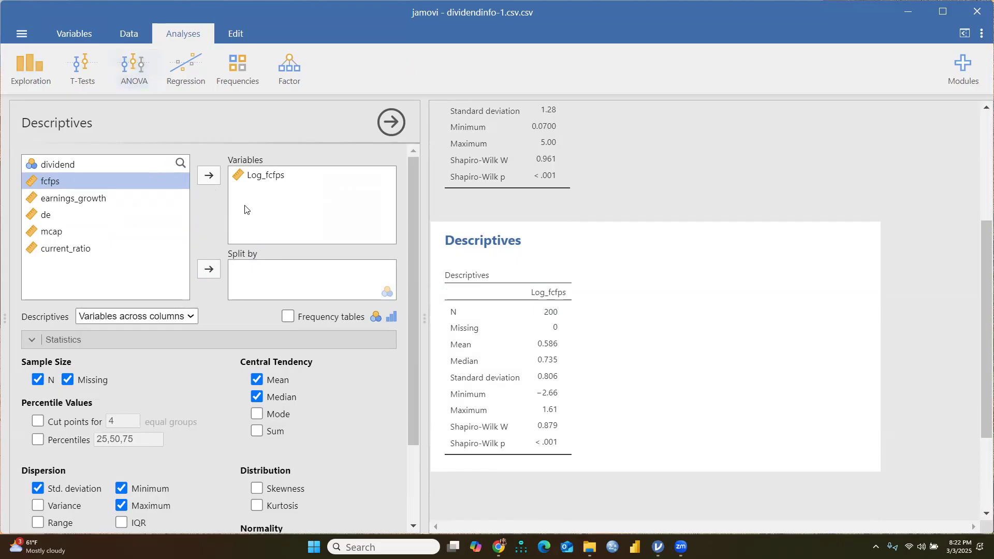
pyautogui.click(243, 176)
pyautogui.click(208, 177)
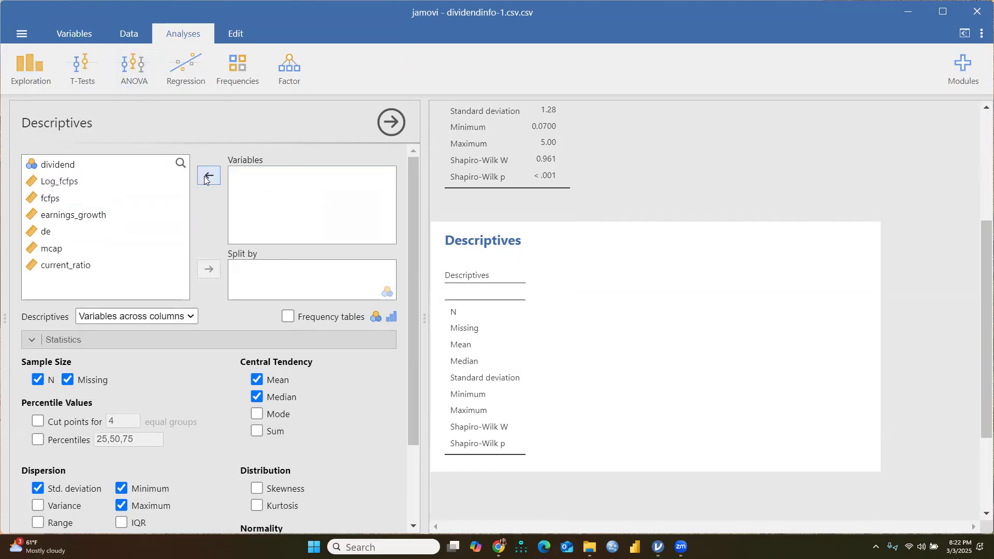
pyautogui.click(56, 265)
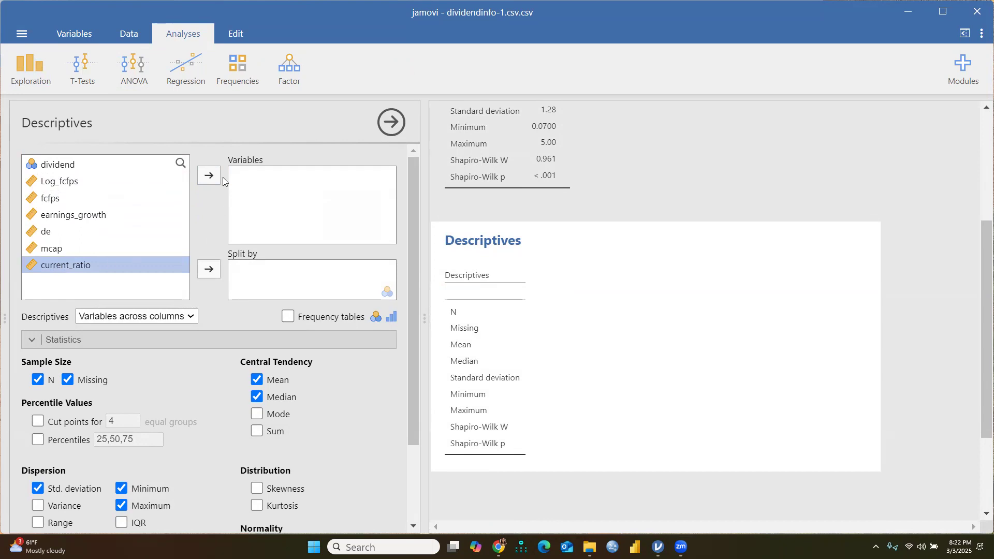
pyautogui.click(209, 176)
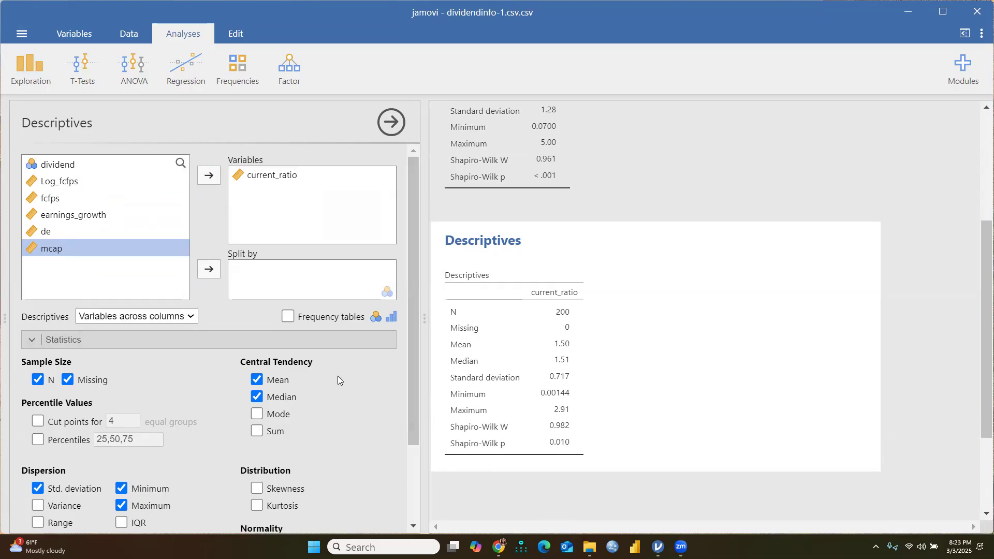
# - Add another computed variable after Log_fcfps and name it Log_Currentratio
pyautogui.click(75, 34)
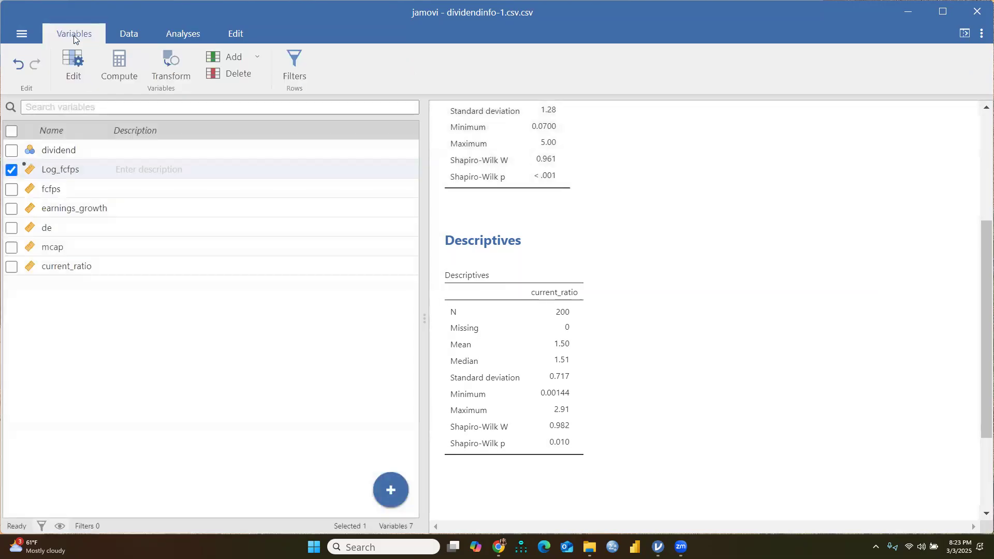
pyautogui.click(78, 76)
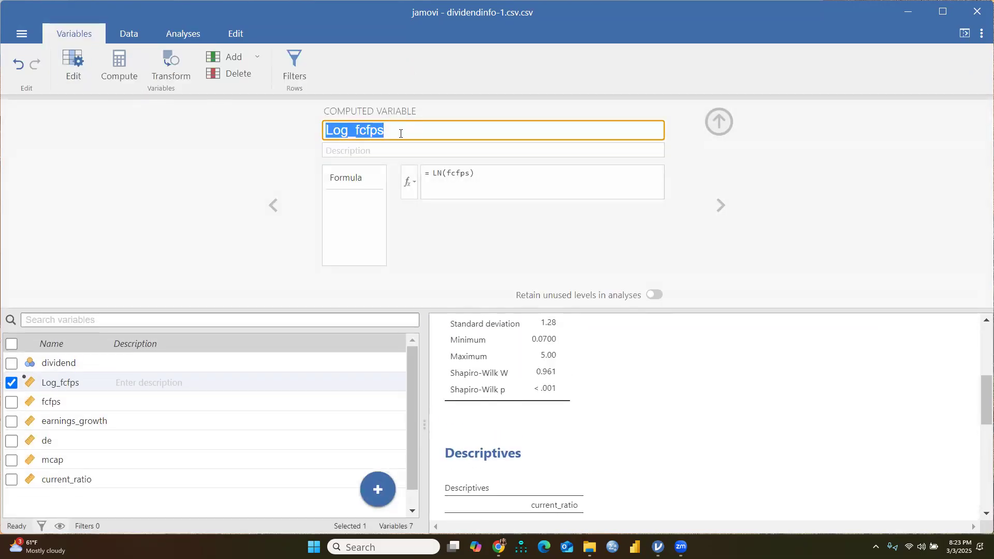
pyautogui.click(117, 78)
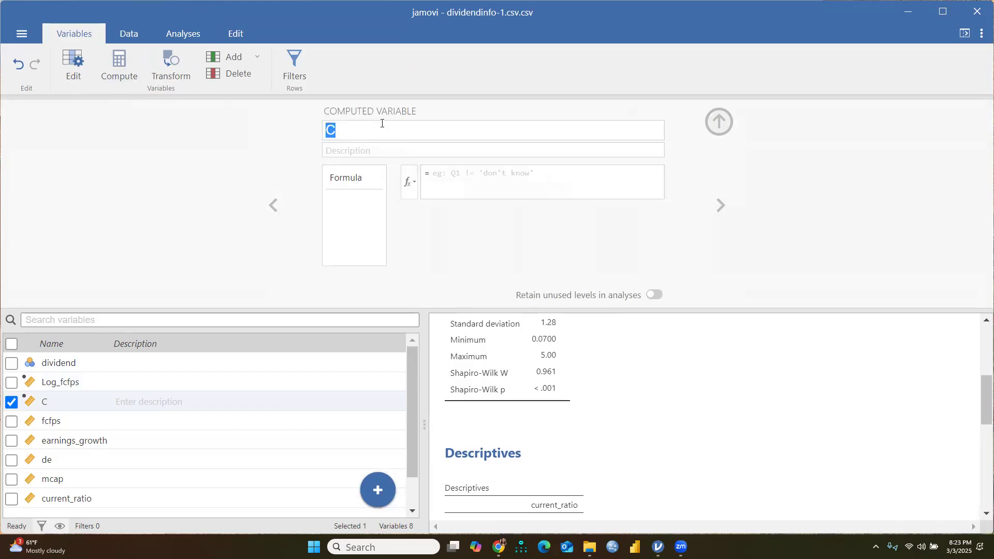
pyautogui.press('BackSpace')
pyautogui.write('Log_')
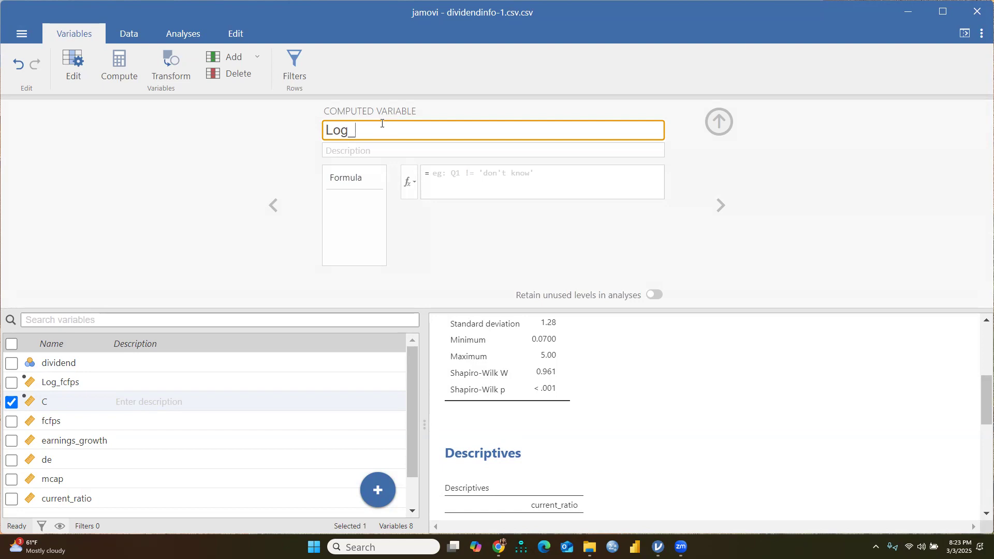
pyautogui.write('Currentration')
pyautogui.click(407, 130)
pyautogui.press('BackSpace')
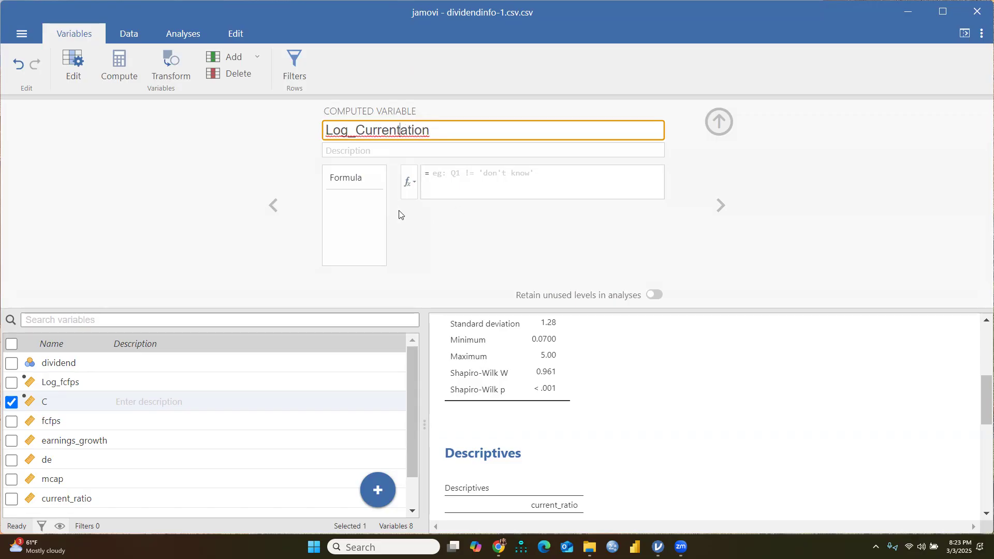
pyautogui.click(440, 131)
pyautogui.press('BackSpace')
pyautogui.press('BackSpace')
pyautogui.press('BackSpace')
pyautogui.write('ratio')
# - Define Log_Currentratio with the formula LN(current_ratio) and close the variable editor
pyautogui.click(411, 183)
pyautogui.click(428, 253)
pyautogui.click(438, 281)
pyautogui.doubleClick(438, 280)
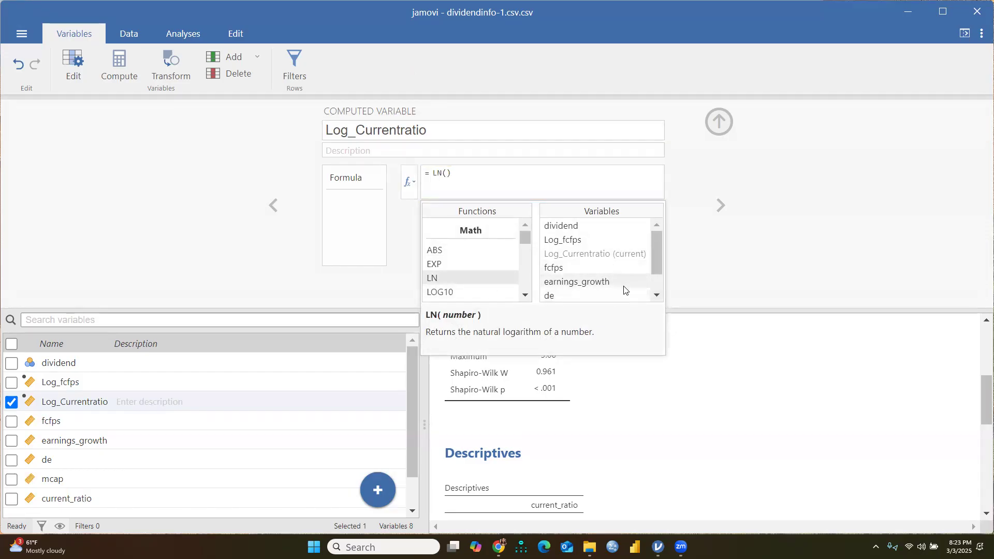
pyautogui.scroll(-1, 601, 290)
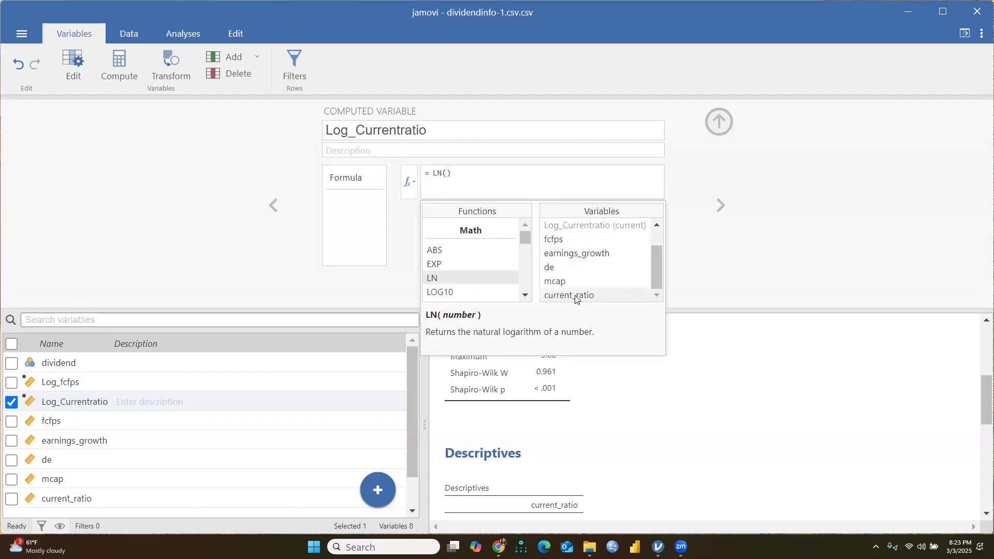
pyautogui.click(576, 296)
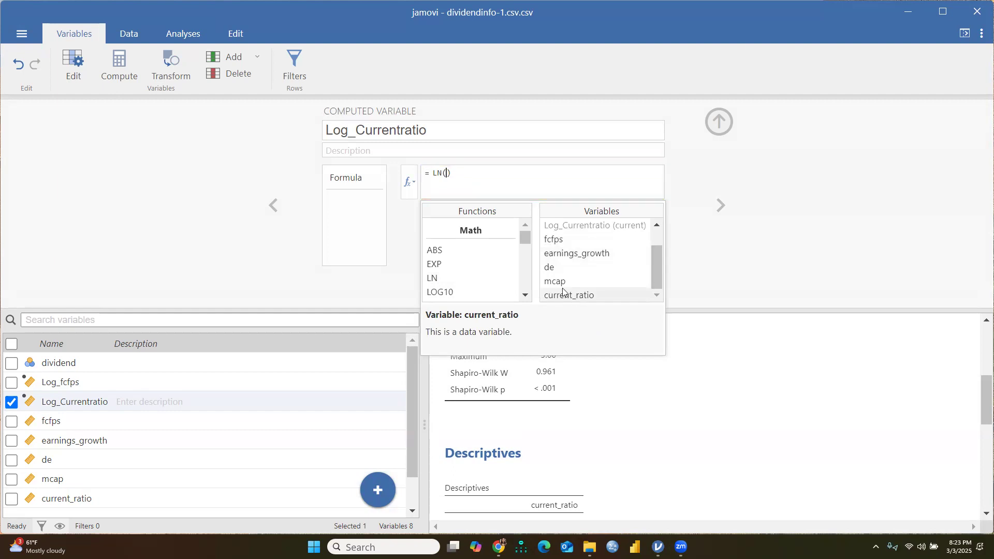
pyautogui.doubleClick(570, 299)
pyautogui.click(525, 172)
pyautogui.press('Return')
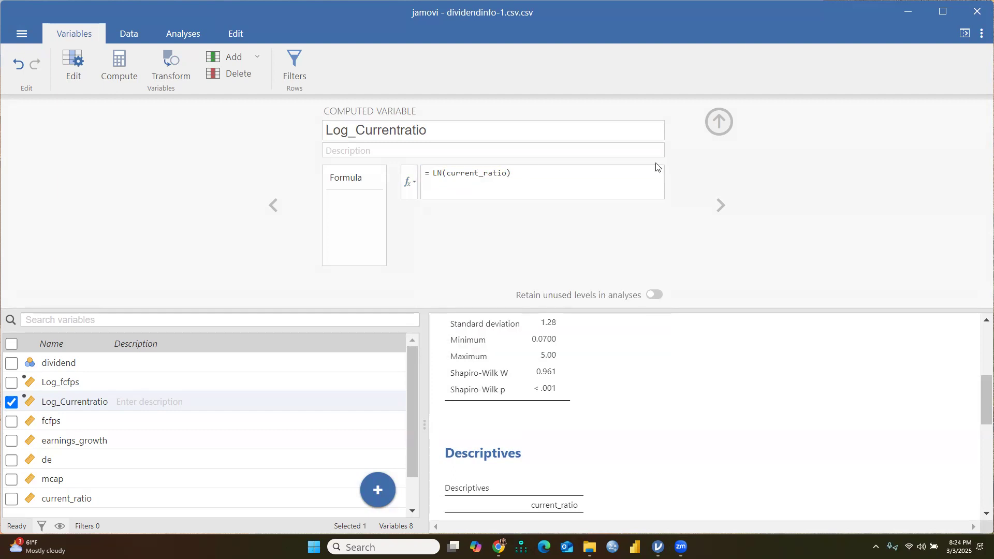
pyautogui.click(722, 125)
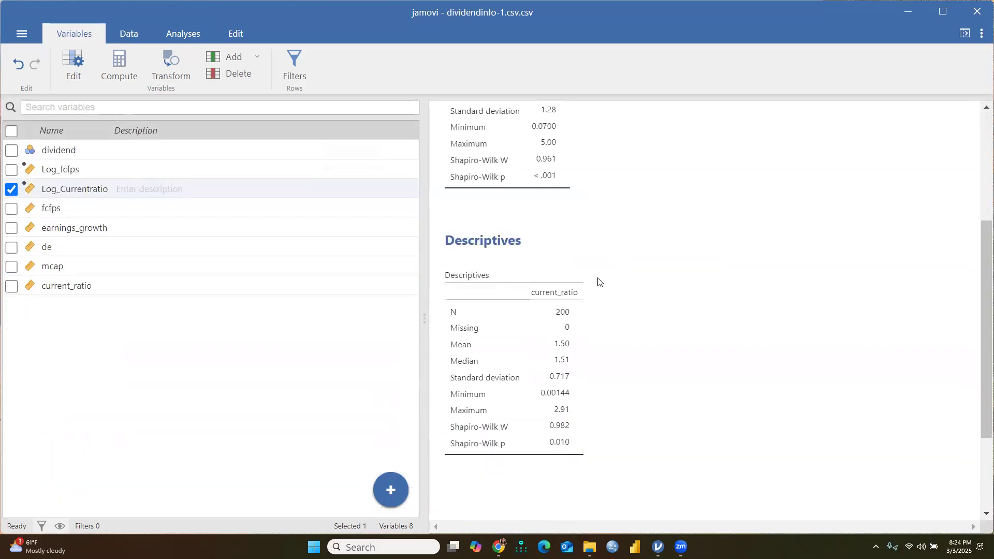
# - Create a third Descriptives analysis with Log_Currentratio as its variable
pyautogui.click(181, 33)
pyautogui.click(24, 72)
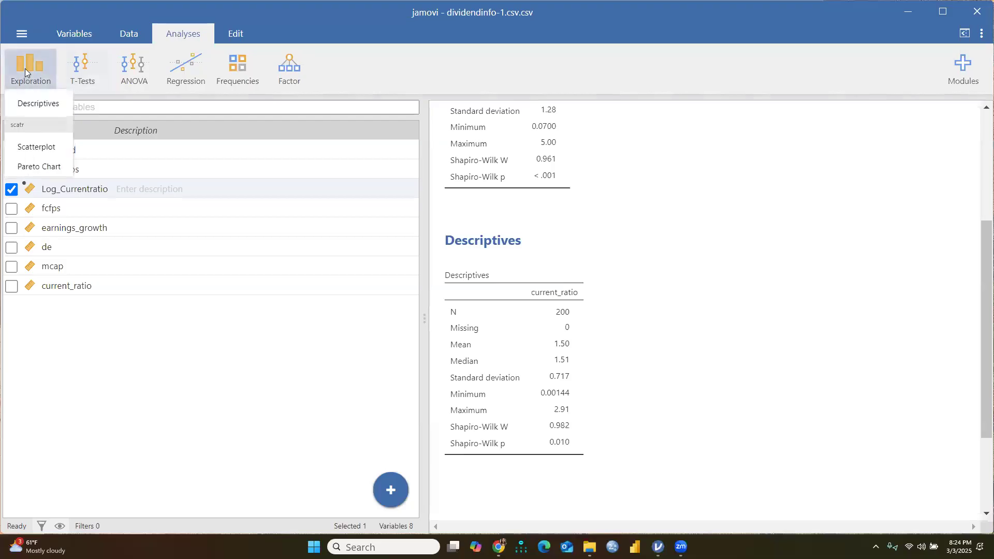
pyautogui.click(32, 103)
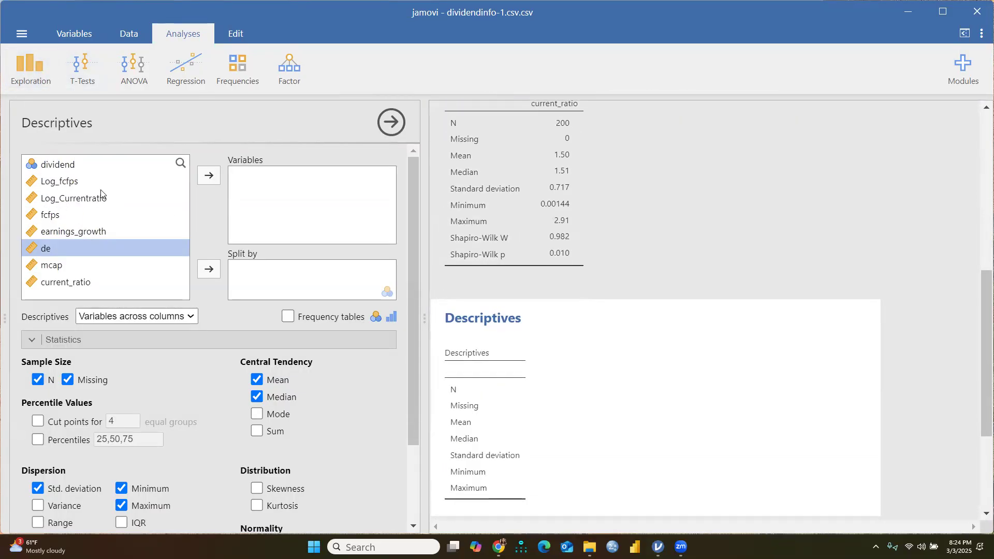
pyautogui.click(89, 199)
pyautogui.click(209, 176)
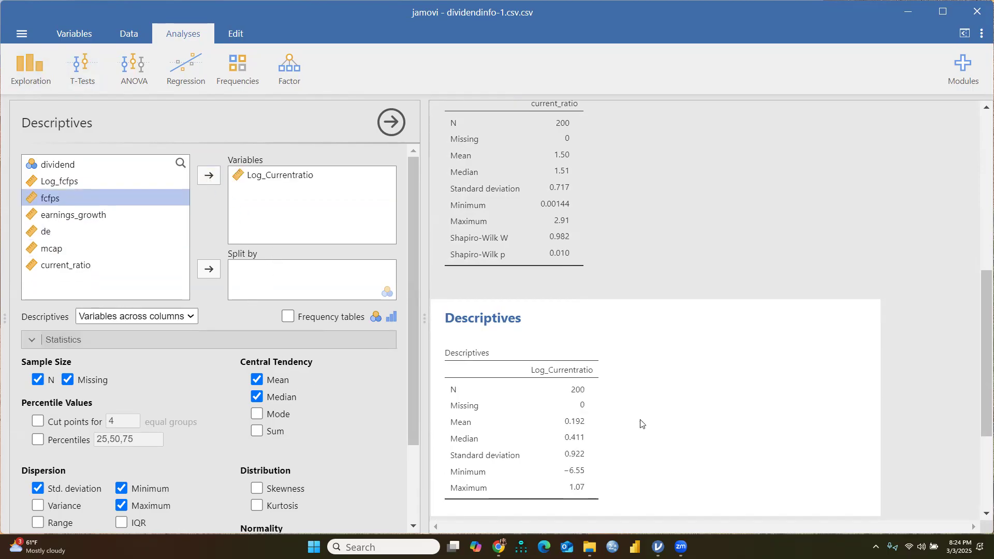
# - Add the Shapiro-Wilk normality test to the Log_Currentratio descriptives
pyautogui.scroll(-3, 682, 394)
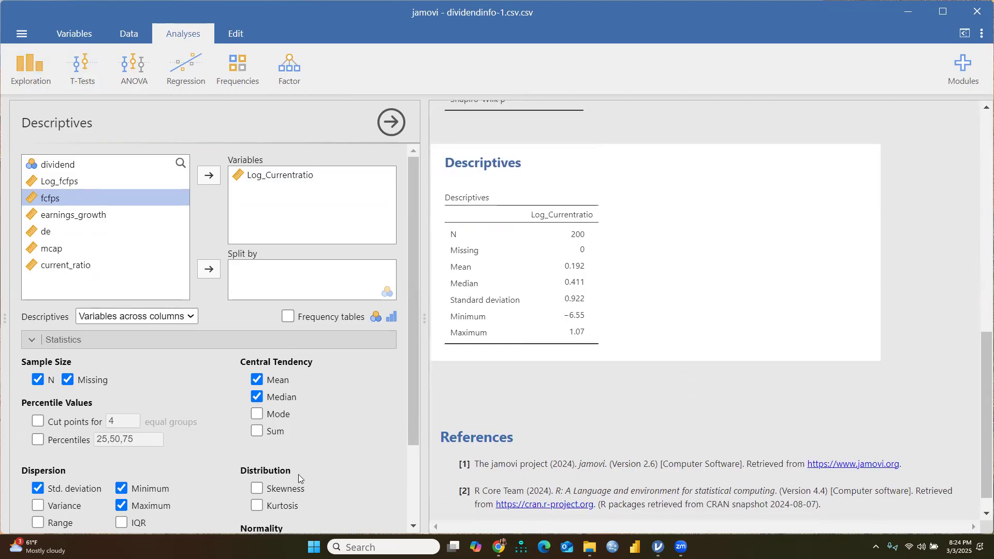
pyautogui.scroll(-2, 299, 474)
pyautogui.click(258, 447)
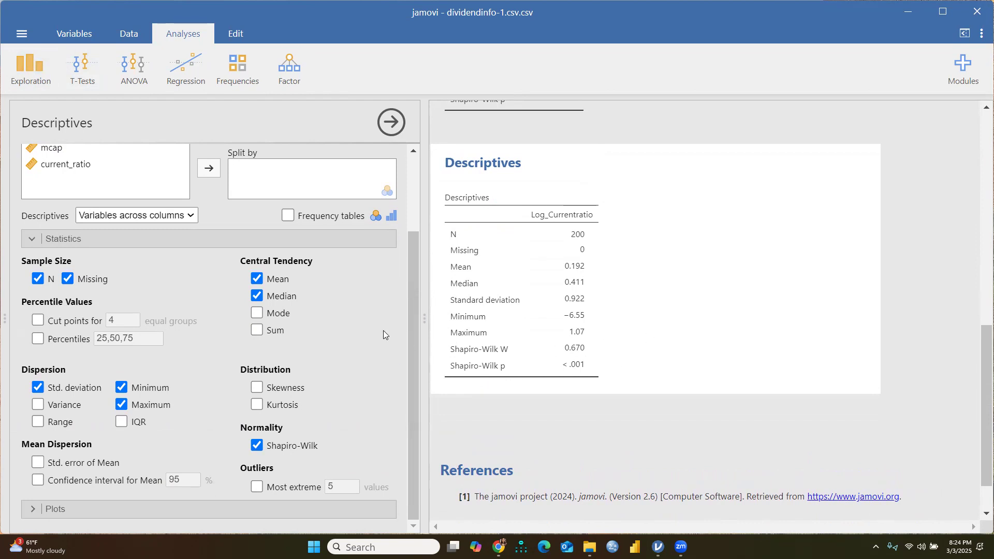
pyautogui.scroll(2, 383, 331)
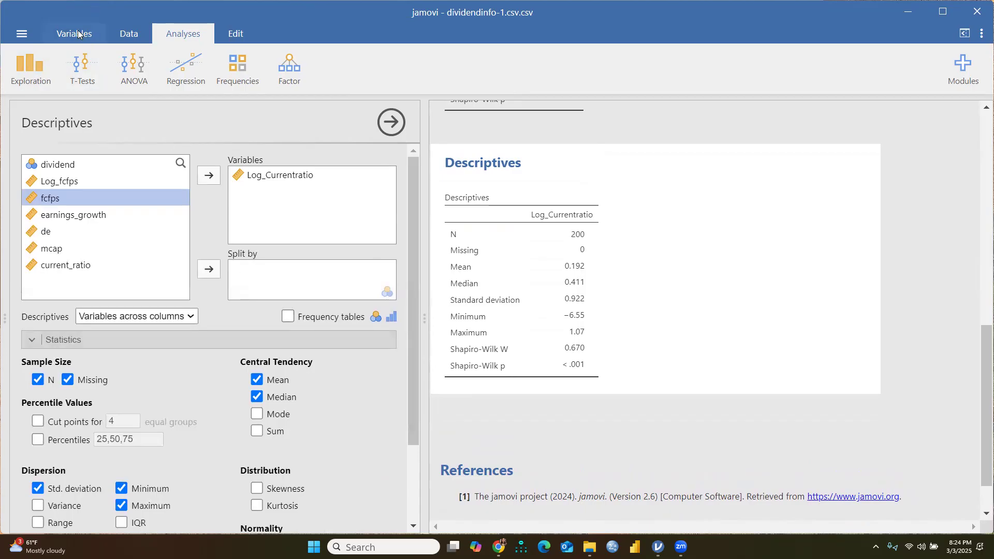
# - Examine the computed Log_fcfps and Log_Currentratio columns in the data sheet
pyautogui.click(122, 32)
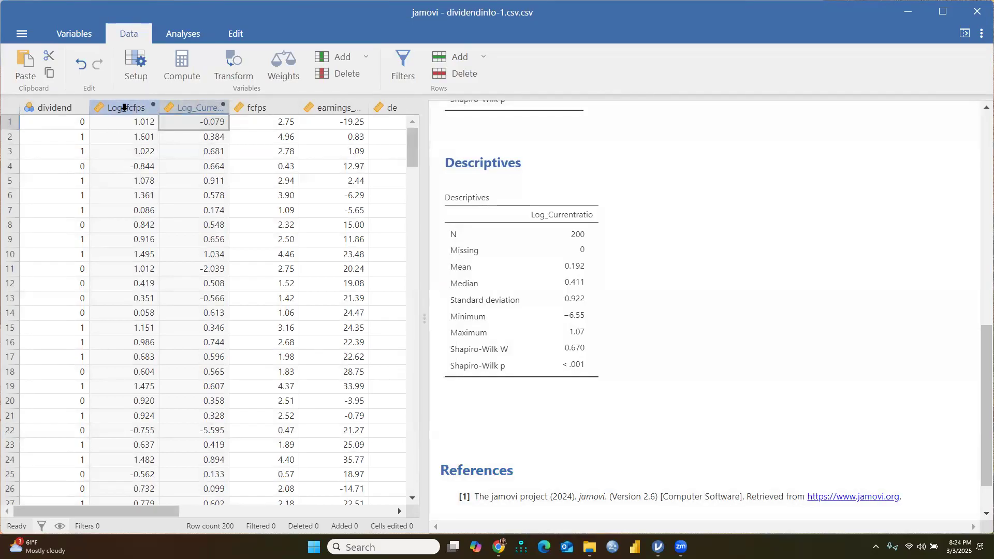
pyautogui.click(125, 107)
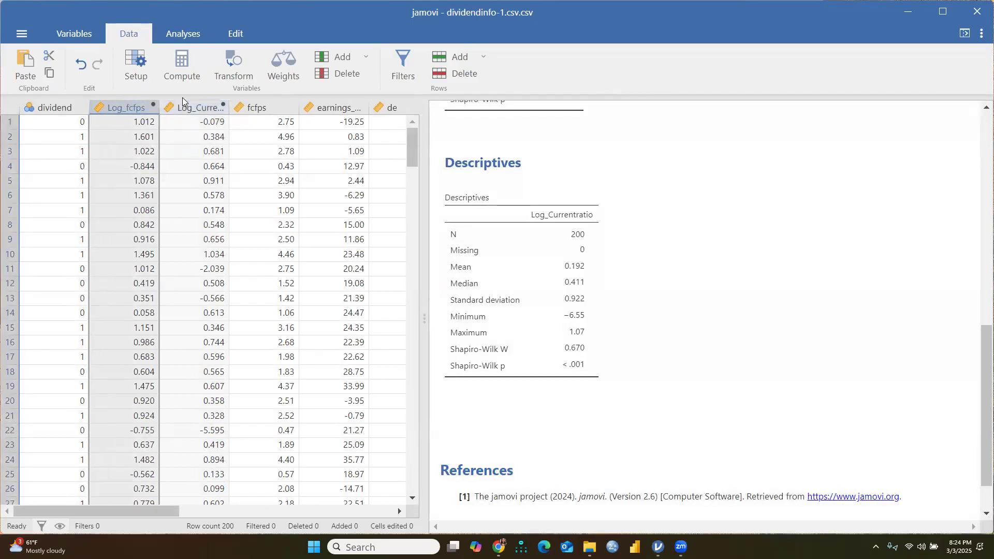
pyautogui.click(199, 108)
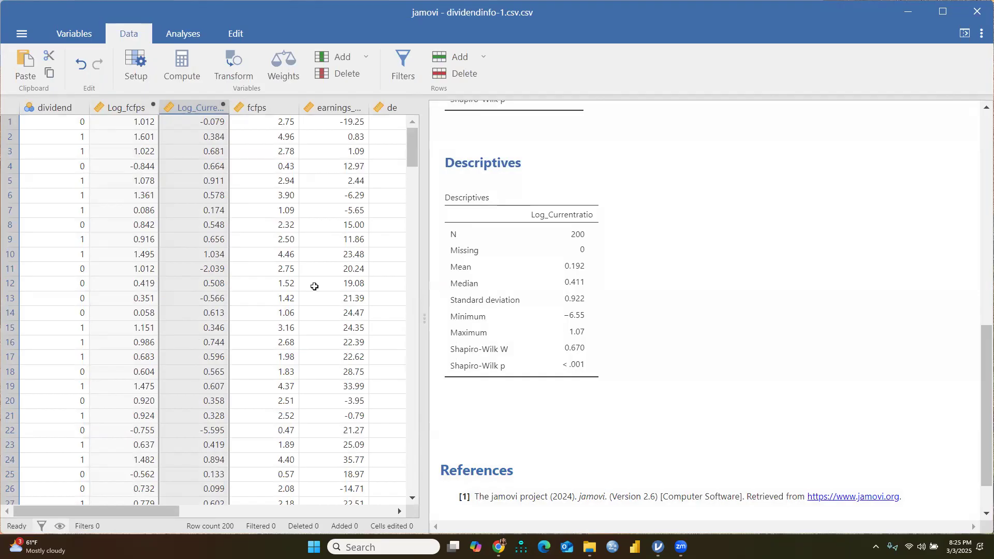
pyautogui.scroll(-10, 291, 288)
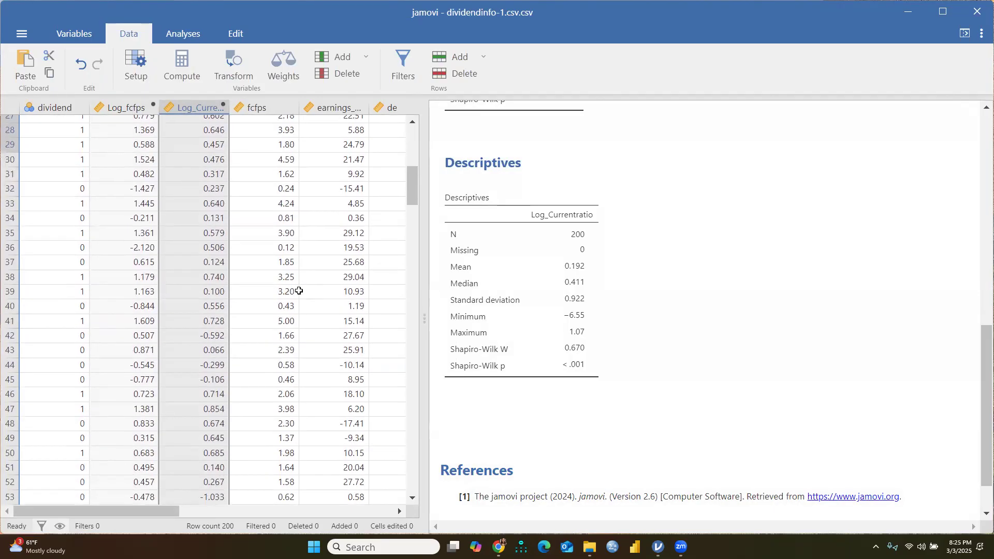
pyautogui.scroll(10, 206, 199)
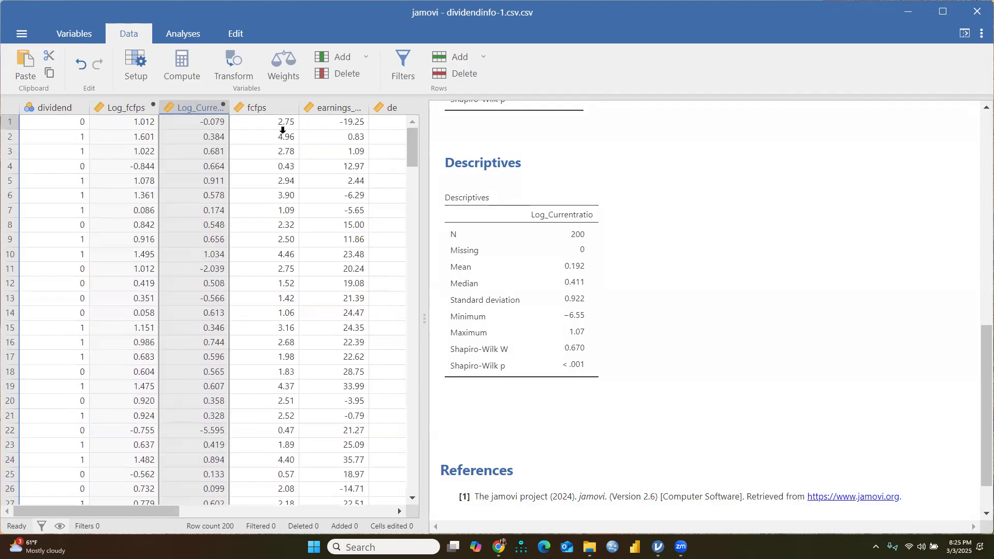
# - Switch to an open File Explorer window
pyautogui.moveTo(588, 543)
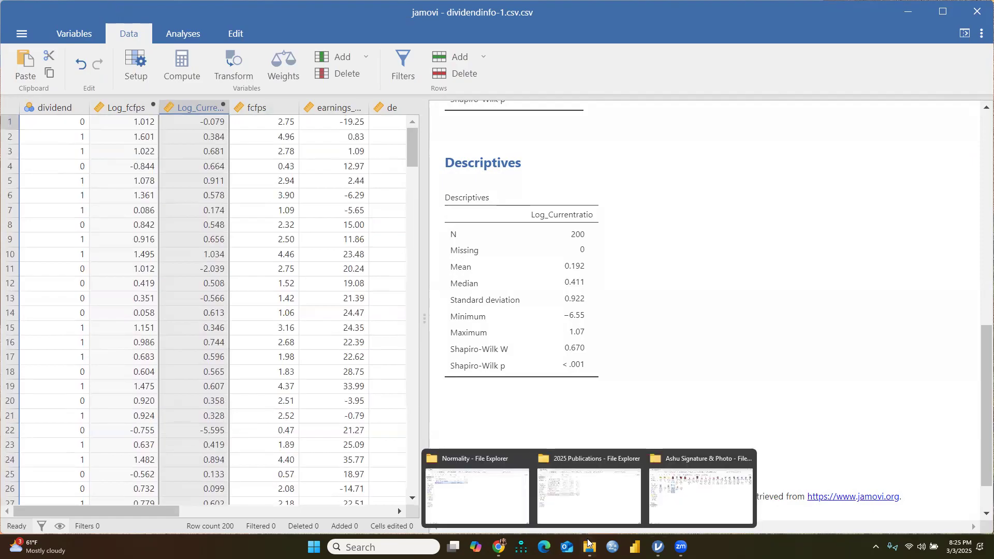